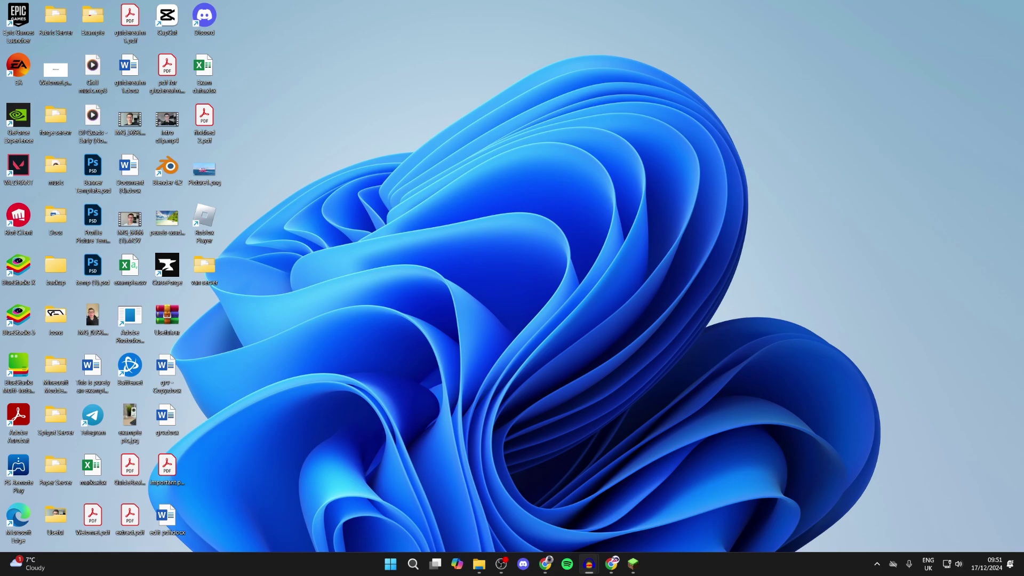
# - Open Control Panel from search and go to System and Security > Windows Defender Firewall
pyautogui.click(413, 564)
pyautogui.write('controlk')
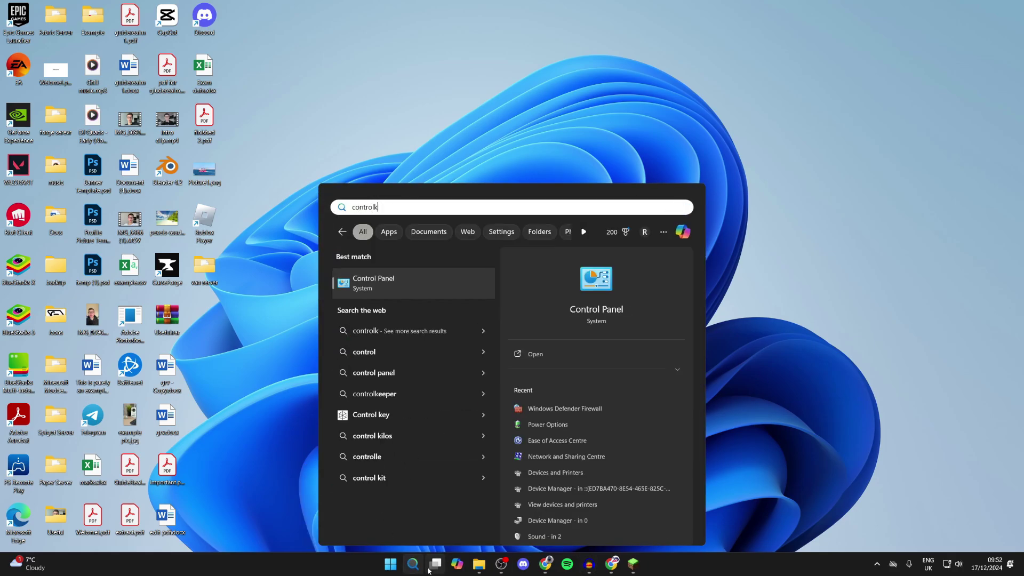
pyautogui.click(469, 282)
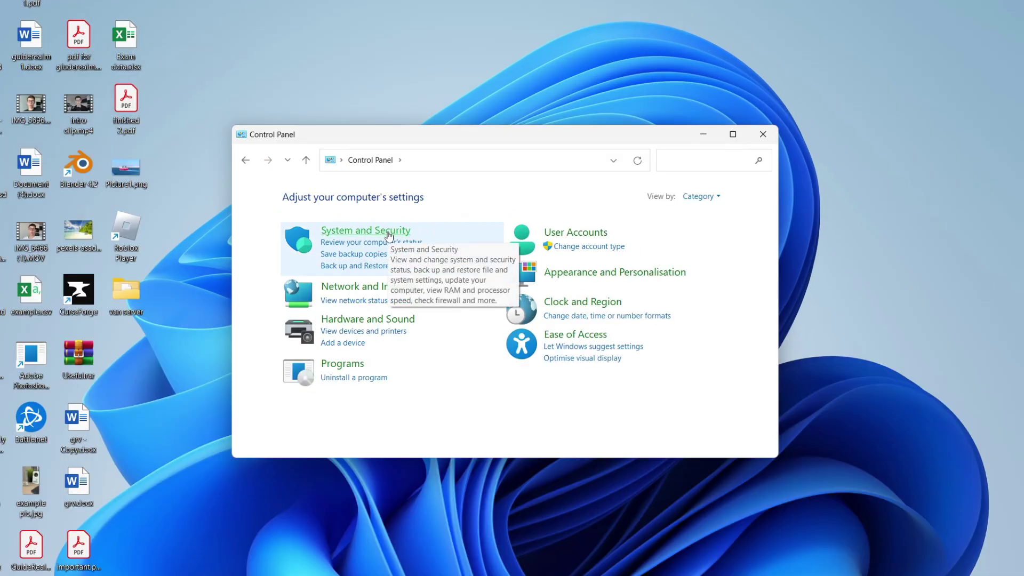
pyautogui.click(389, 235)
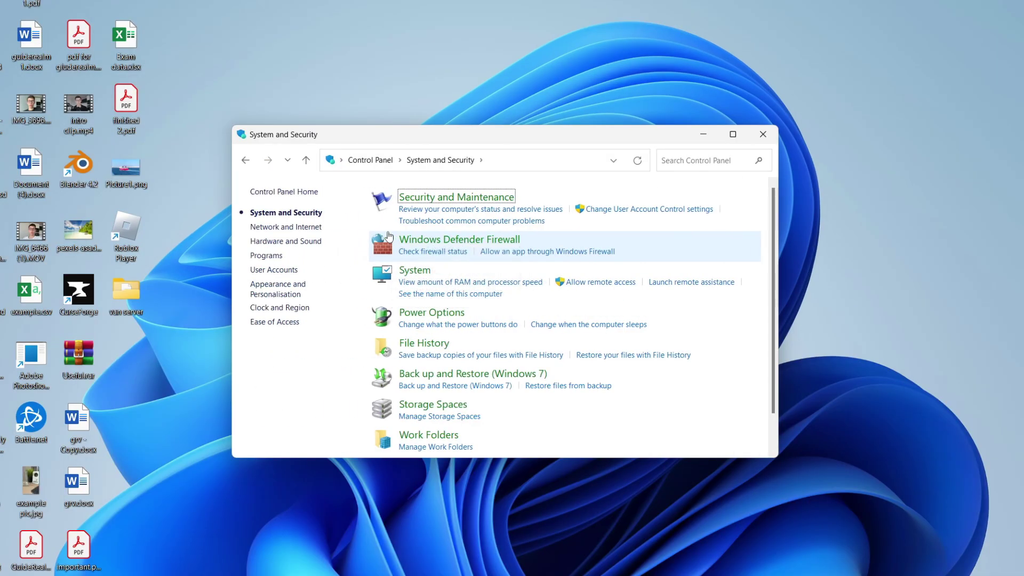
pyautogui.click(442, 241)
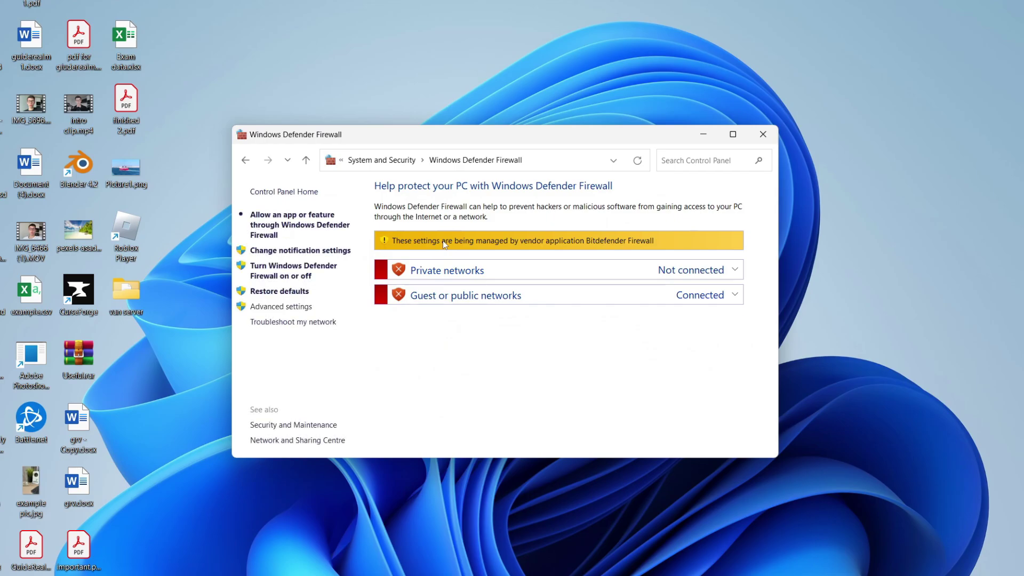
# - Open the firewall's advanced settings and list its Inbound Rules
pyautogui.click(281, 307)
pyautogui.moveTo(274, 0); pyautogui.dragTo(634, 47)
pyautogui.click(307, 105)
pyautogui.moveTo(377, 47); pyautogui.dragTo(306, 46)
# - Enable the disabled Java(TM) Platform SE binary inbound rule
pyautogui.scroll(-8, 401, 208)
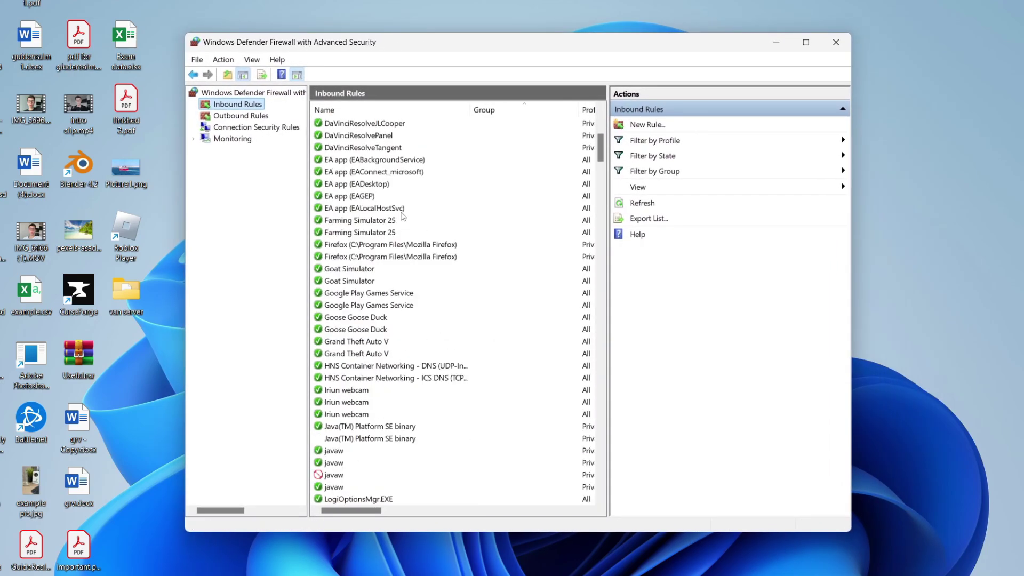
pyautogui.scroll(-2, 402, 216)
pyautogui.scroll(-1, 402, 216)
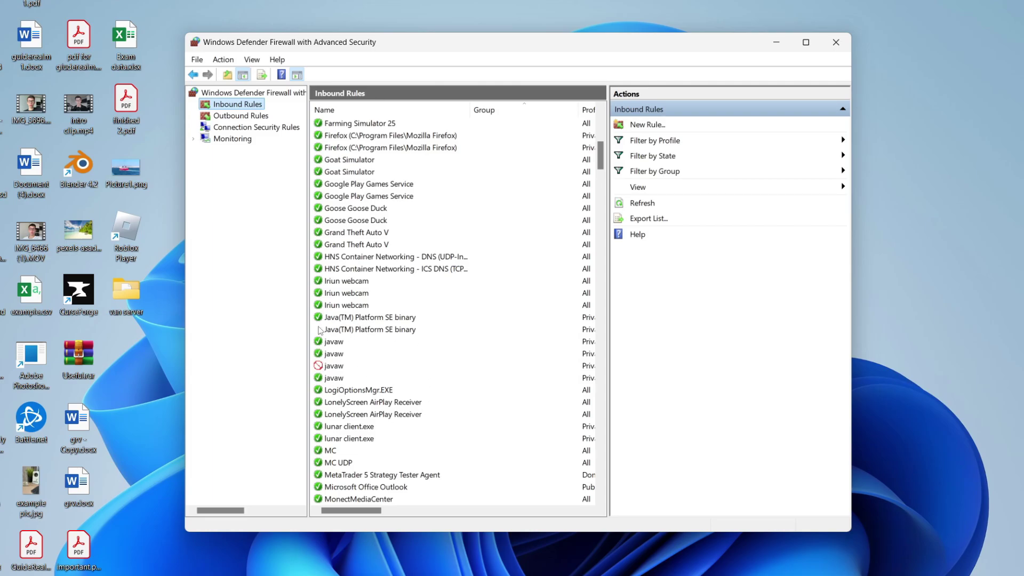
pyautogui.click(345, 331)
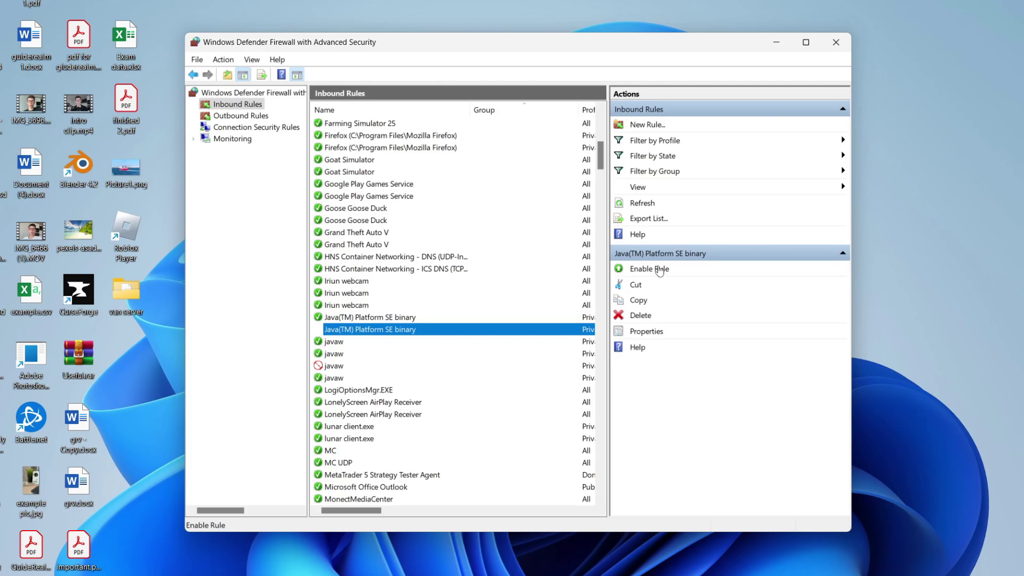
pyautogui.click(659, 269)
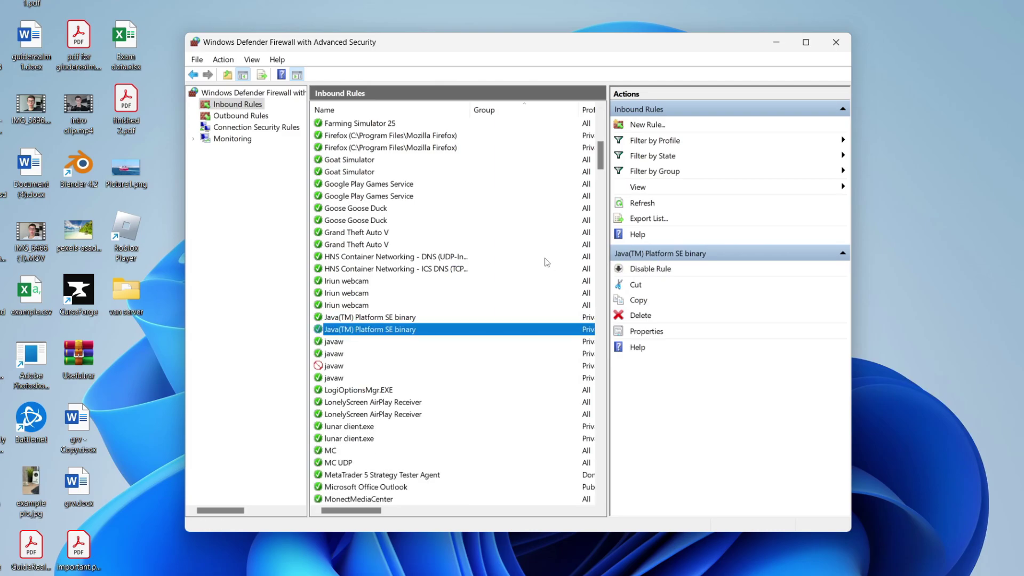
# - Change the blocked javaw rule to Allow the connection and apply it
pyautogui.click(326, 368)
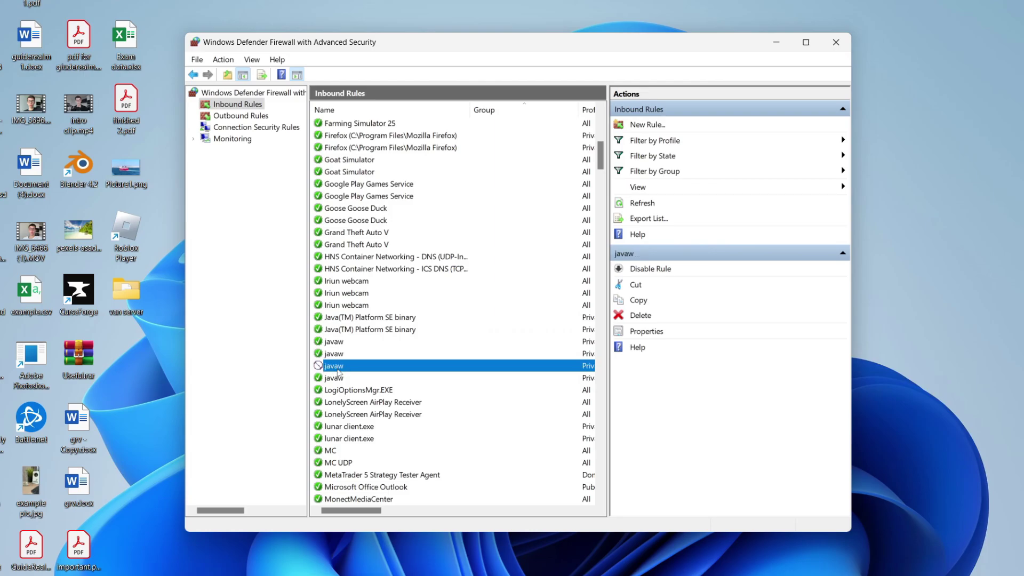
pyautogui.click(647, 332)
pyautogui.click(470, 272)
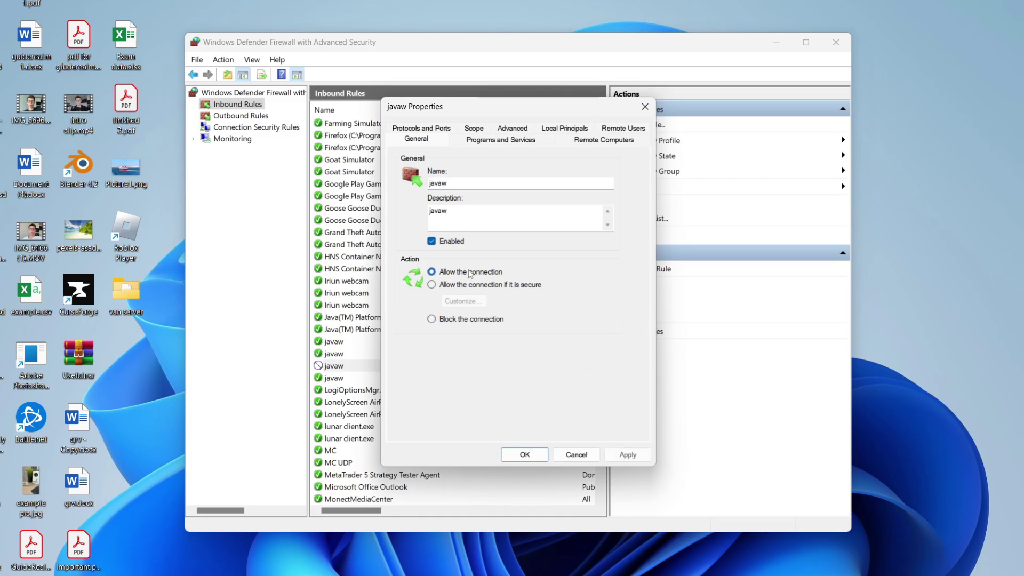
pyautogui.click(629, 454)
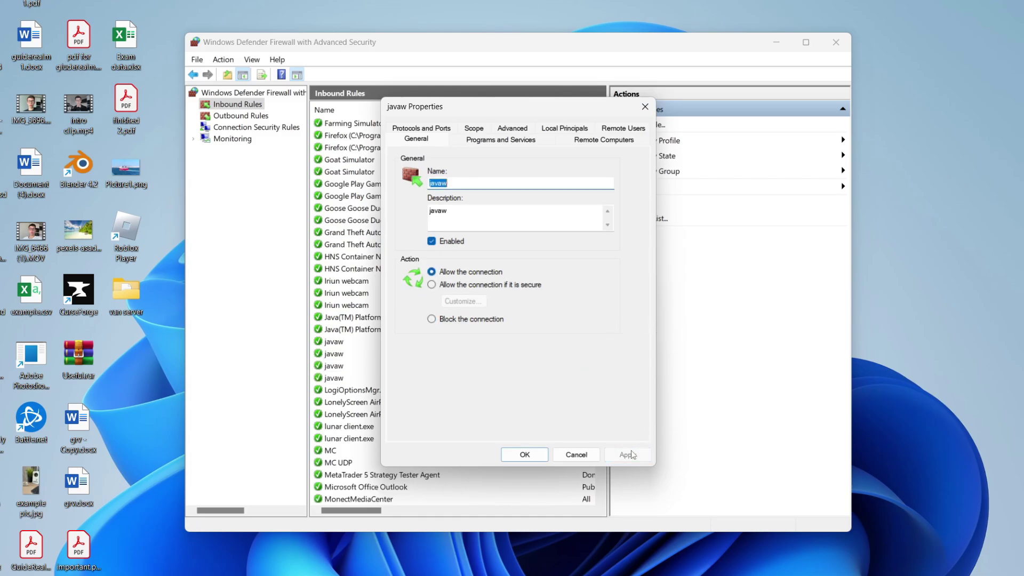
pyautogui.click(512, 456)
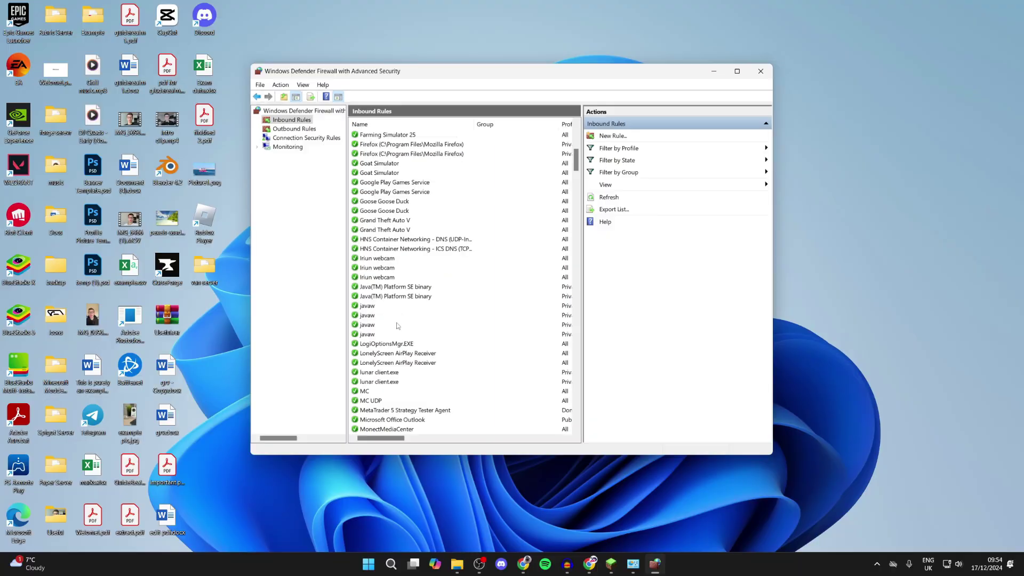
pyautogui.click(589, 563)
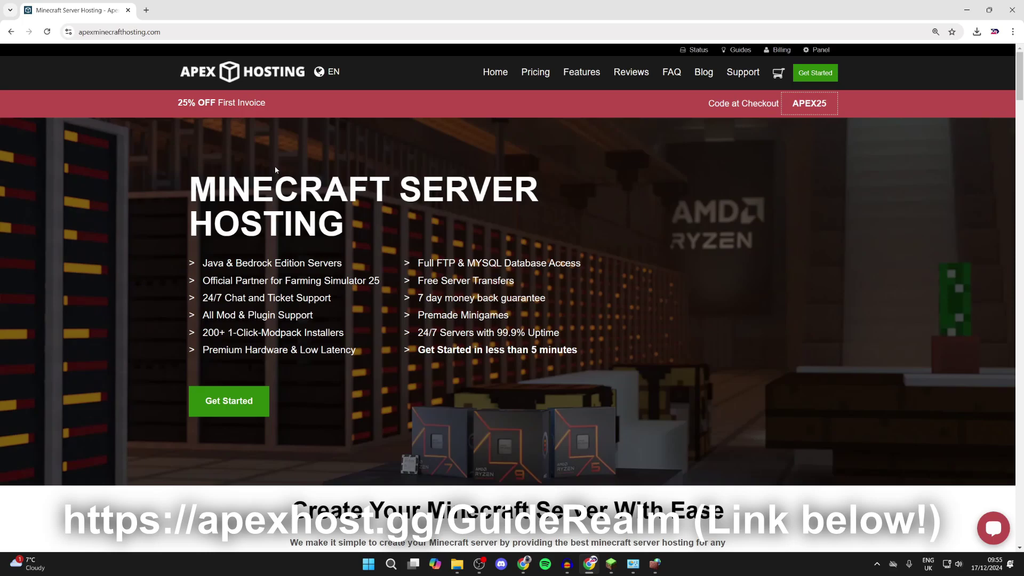
pyautogui.scroll(-8, 275, 169)
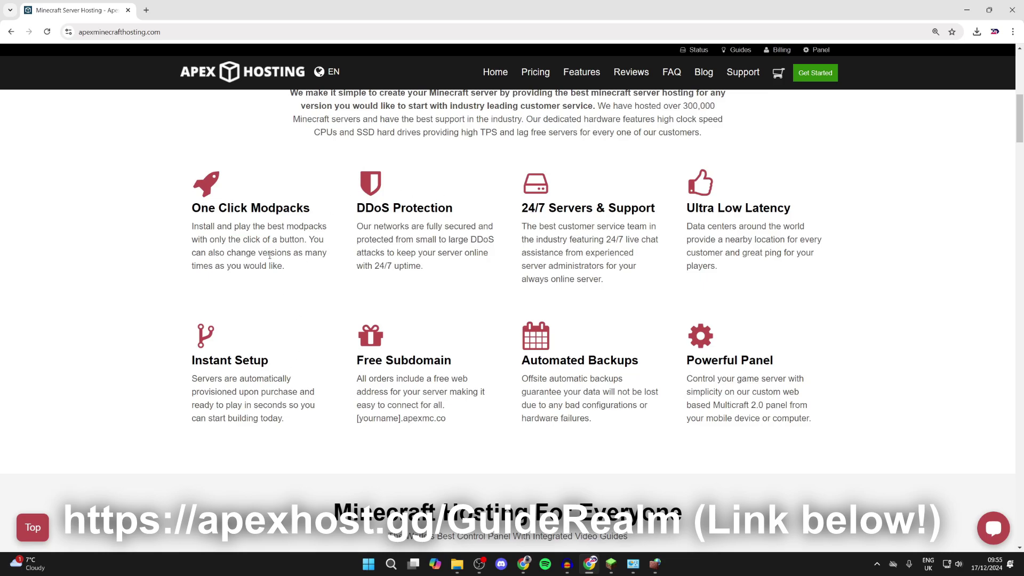
pyautogui.scroll(8, 423, 226)
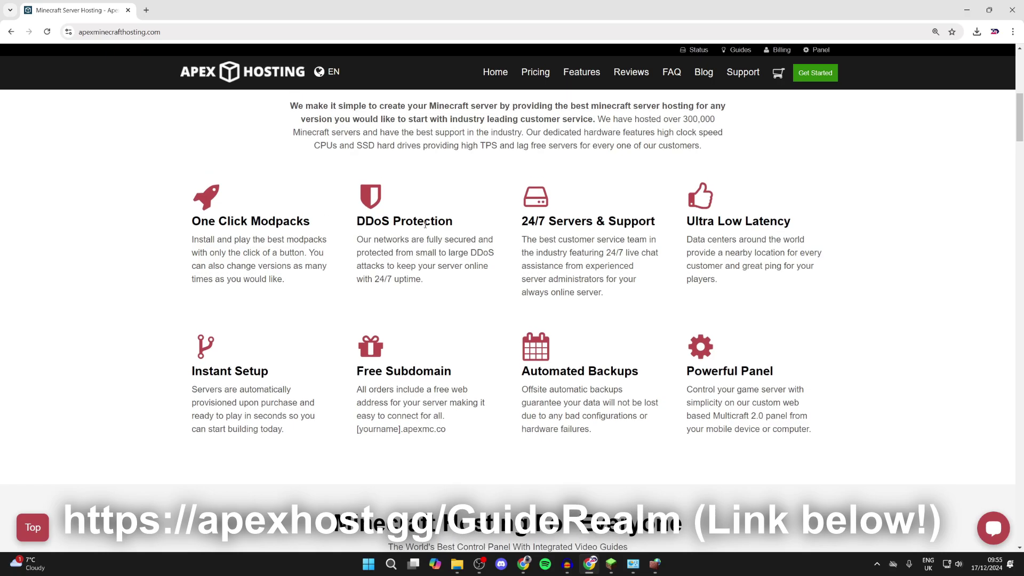
pyautogui.scroll(-1, 425, 226)
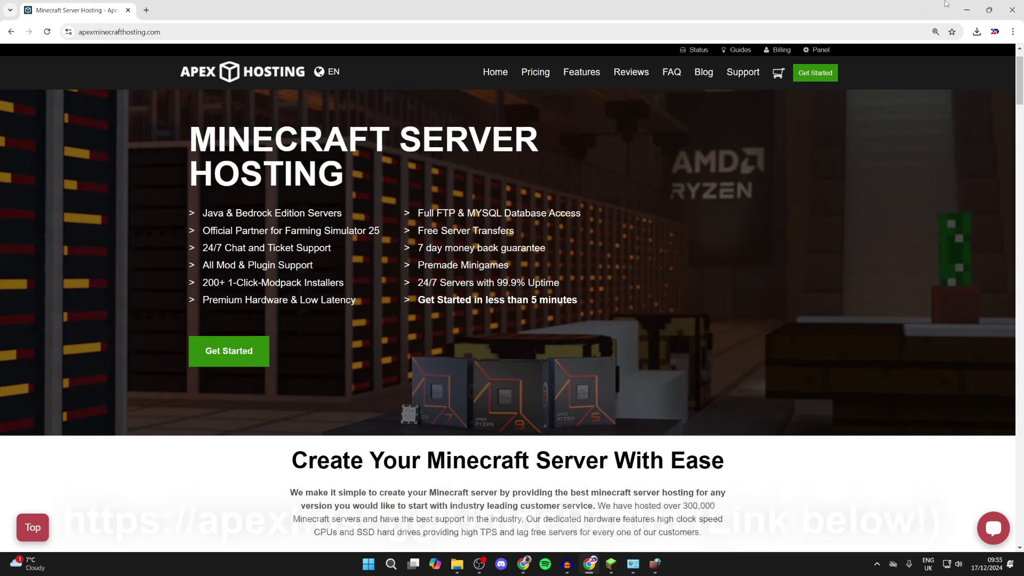
pyautogui.click(966, 10)
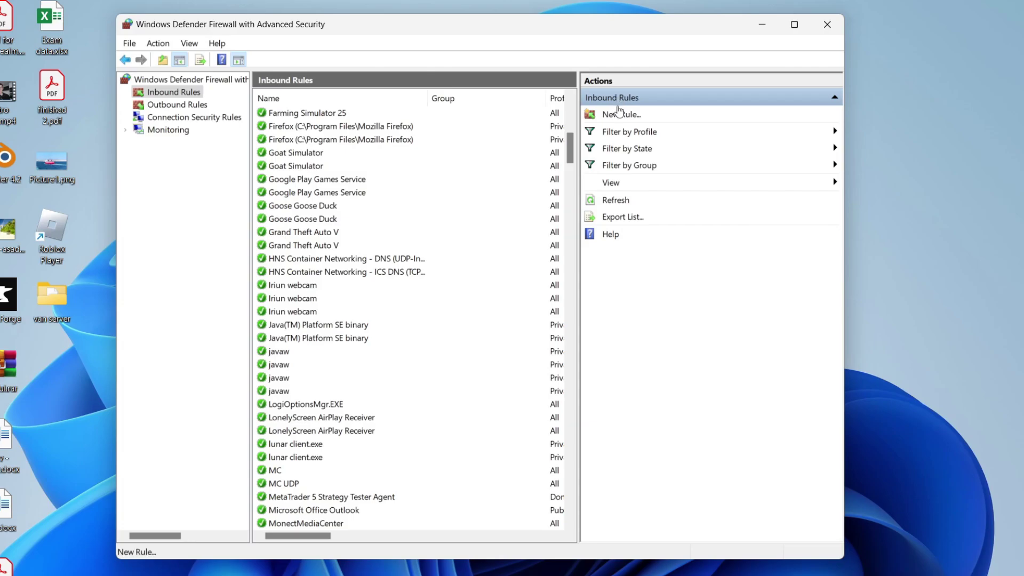
# - Start a new inbound rule of the Program type
pyautogui.click(618, 113)
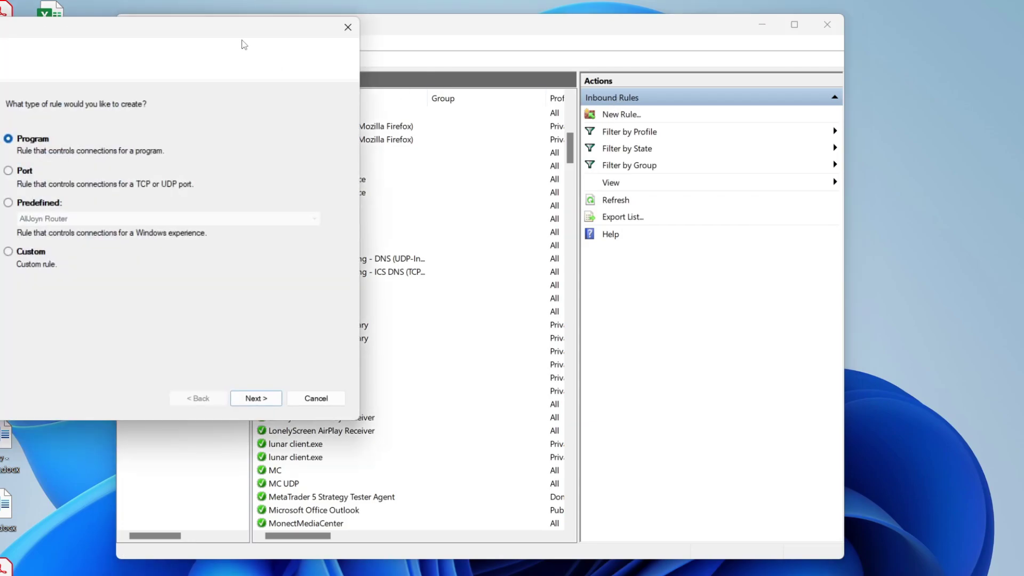
pyautogui.moveTo(244, 44); pyautogui.dragTo(600, 74)
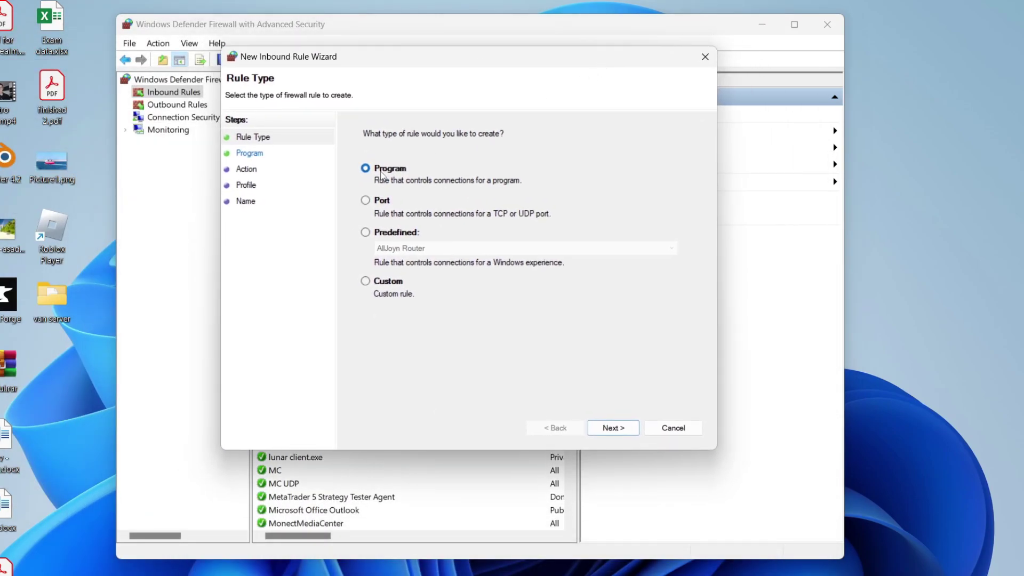
pyautogui.click(598, 426)
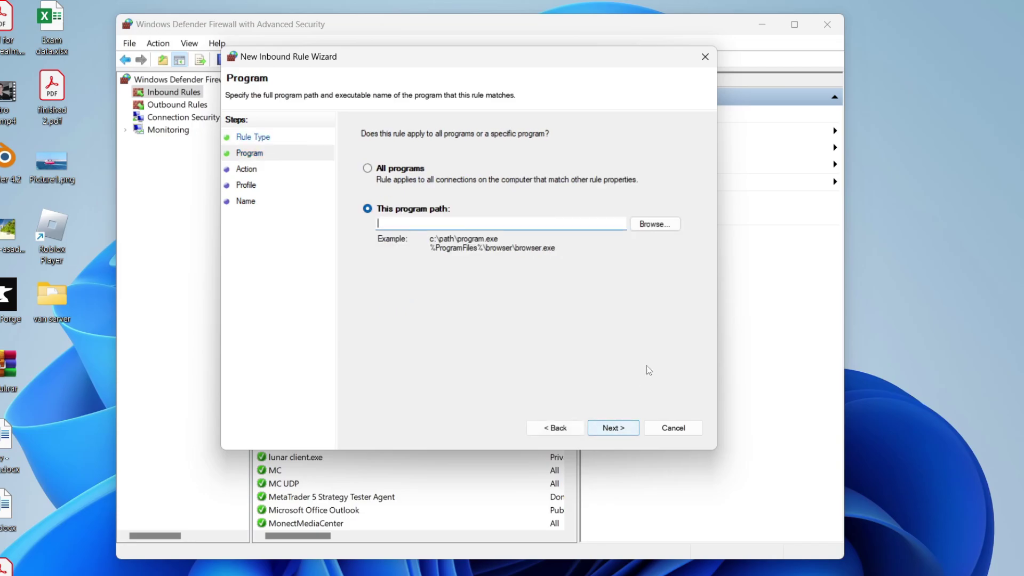
# - Browse for the rule's program and go through This PC and C: into Program Files
pyautogui.click(635, 225)
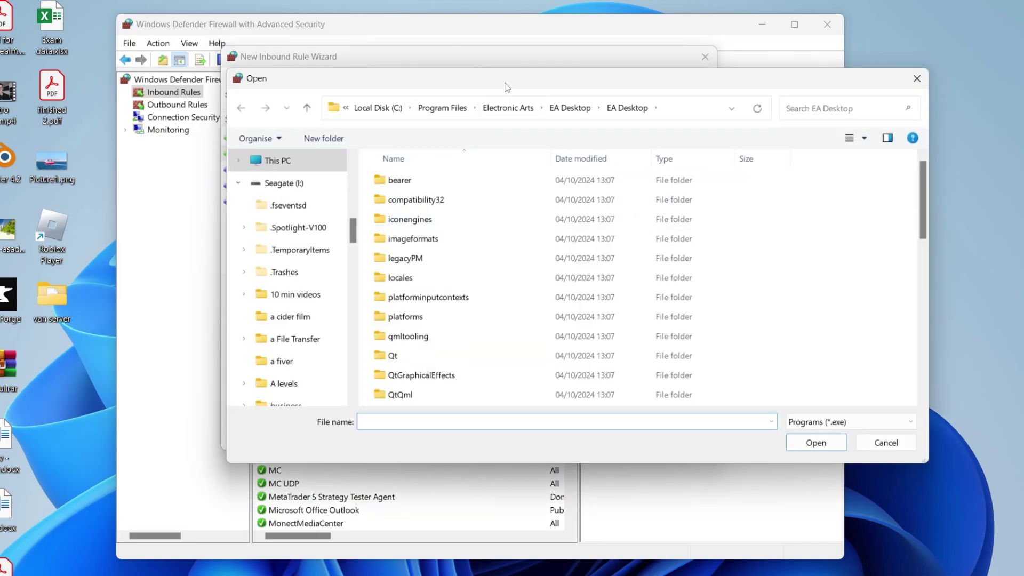
pyautogui.scroll(2, 290, 240)
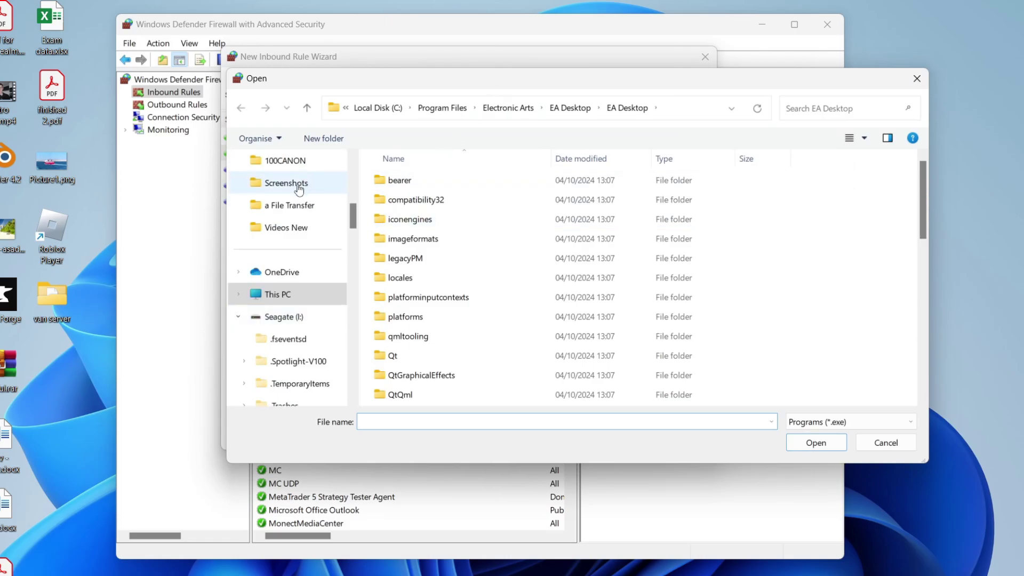
pyautogui.click(283, 300)
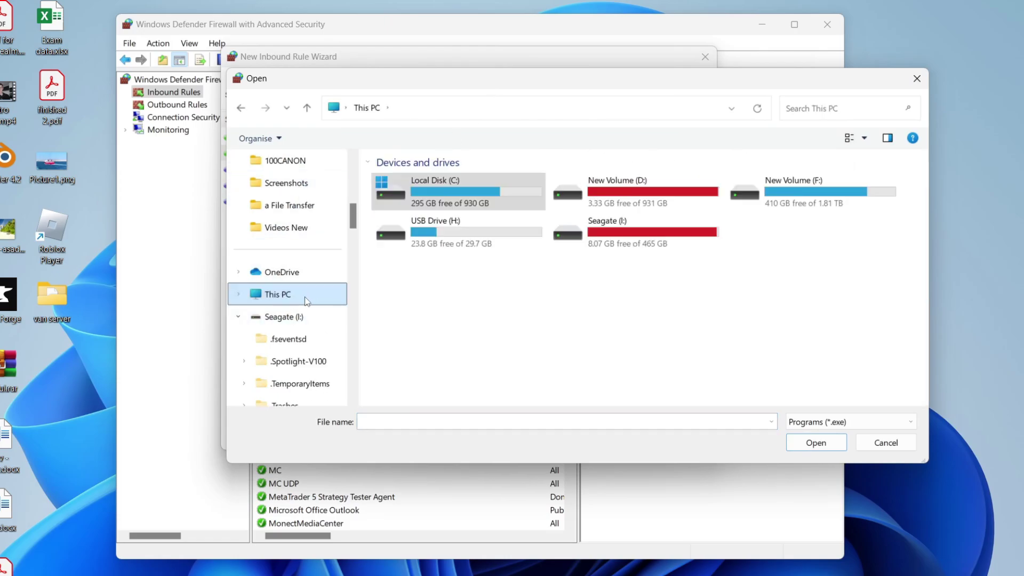
pyautogui.scroll(-2, 298, 304)
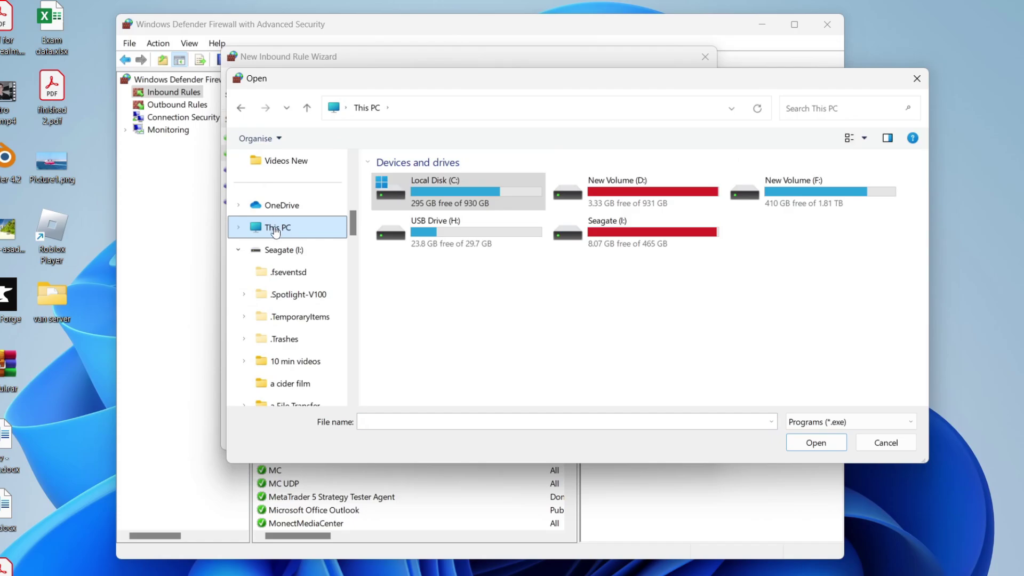
pyautogui.doubleClick(433, 203)
pyautogui.scroll(-1, 434, 203)
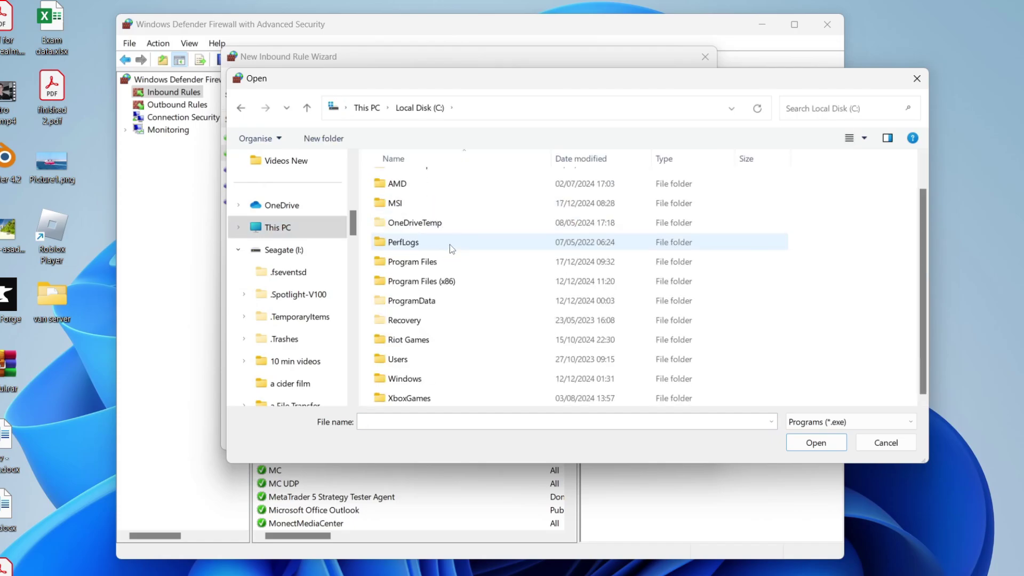
pyautogui.doubleClick(416, 261)
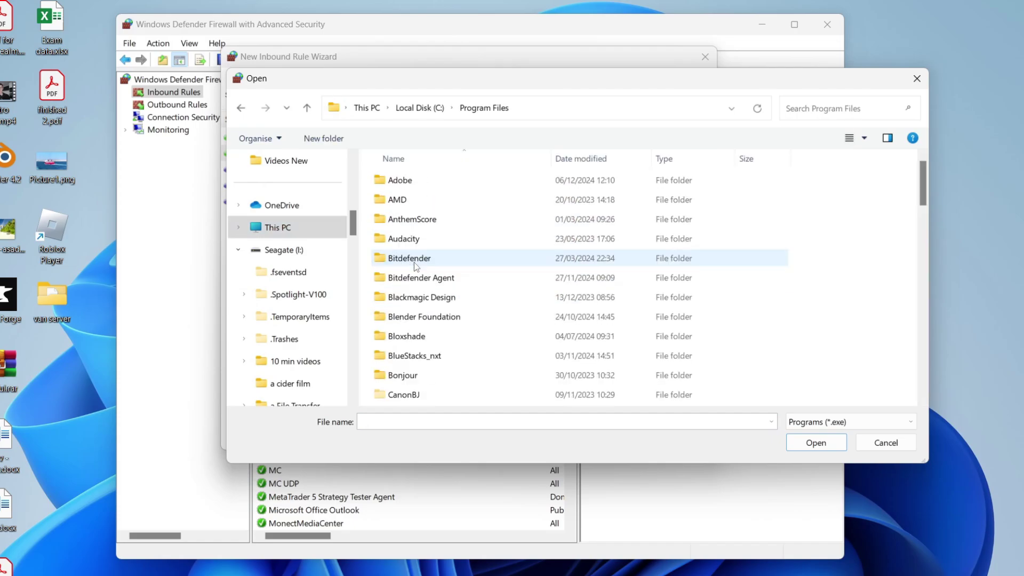
# - Select java.exe in Java\jre1.8.0_431\bin as the rule's program
pyautogui.scroll(-5, 414, 262)
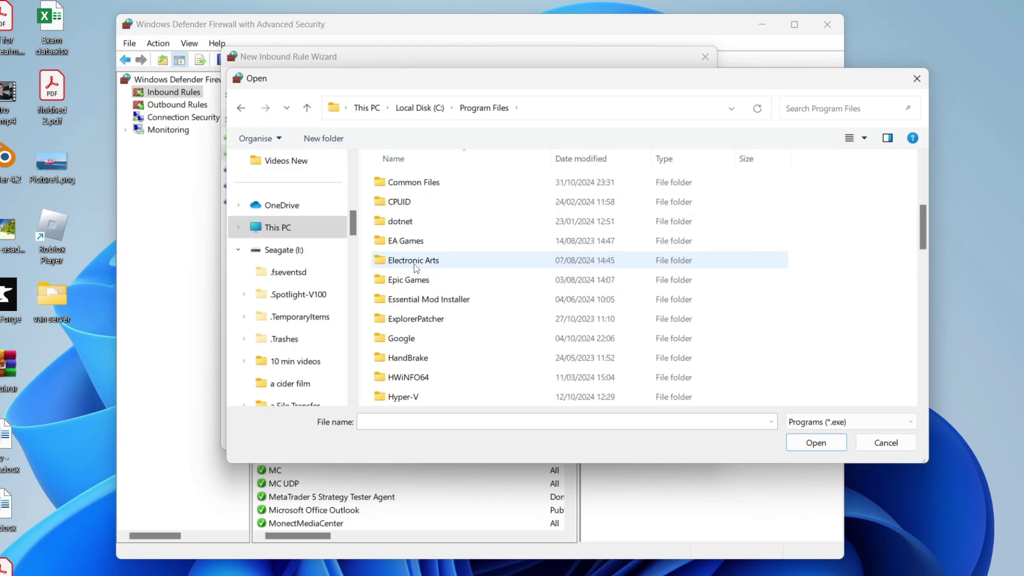
pyautogui.scroll(-1, 416, 266)
pyautogui.doubleClick(414, 335)
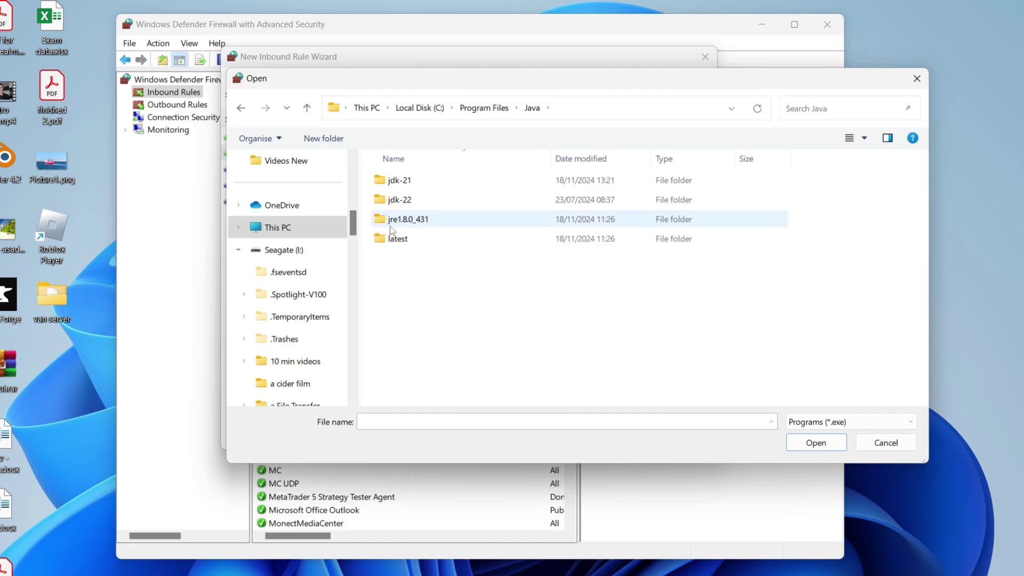
pyautogui.doubleClick(425, 225)
pyautogui.doubleClick(427, 181)
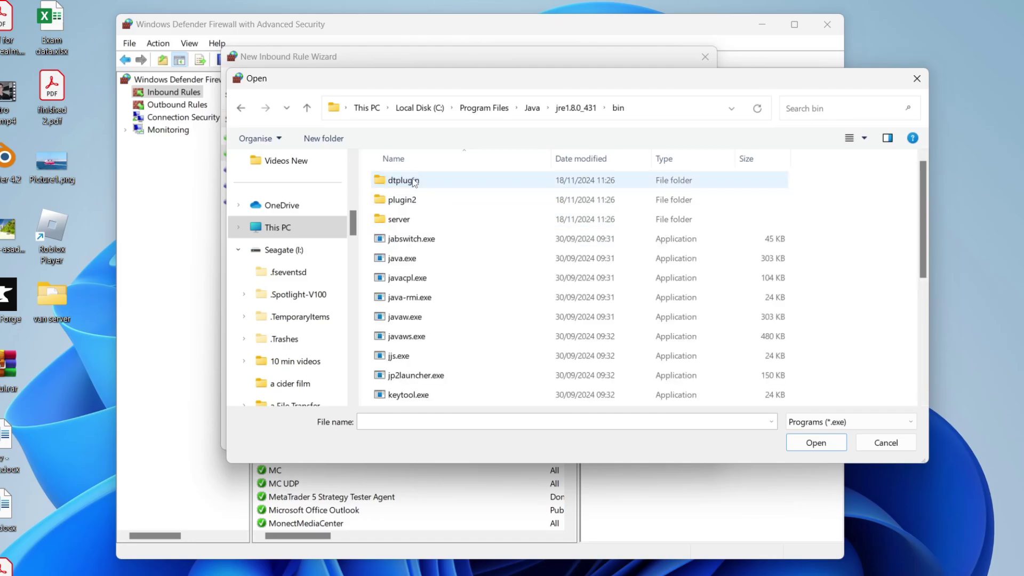
pyautogui.click(417, 259)
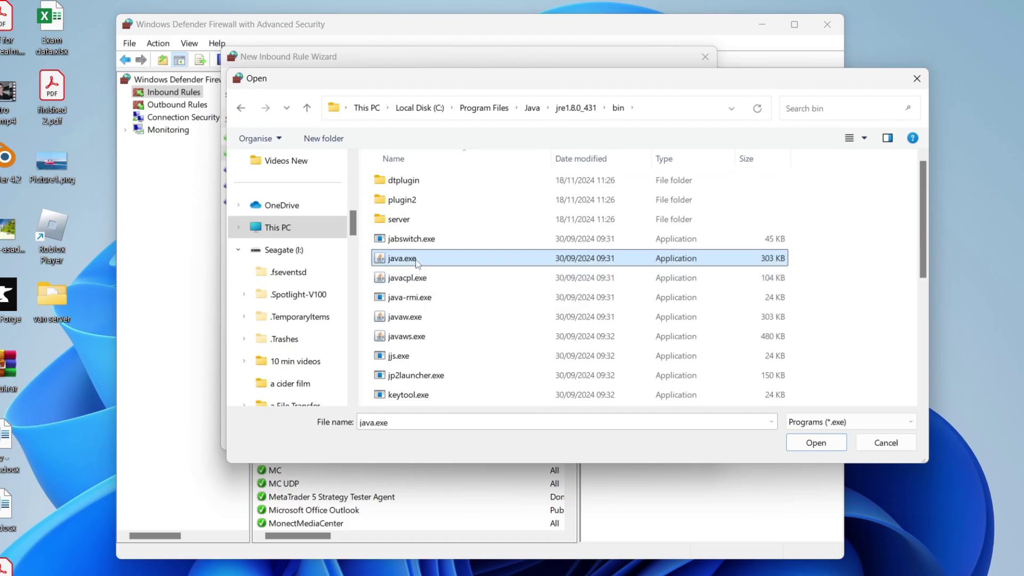
pyautogui.click(826, 444)
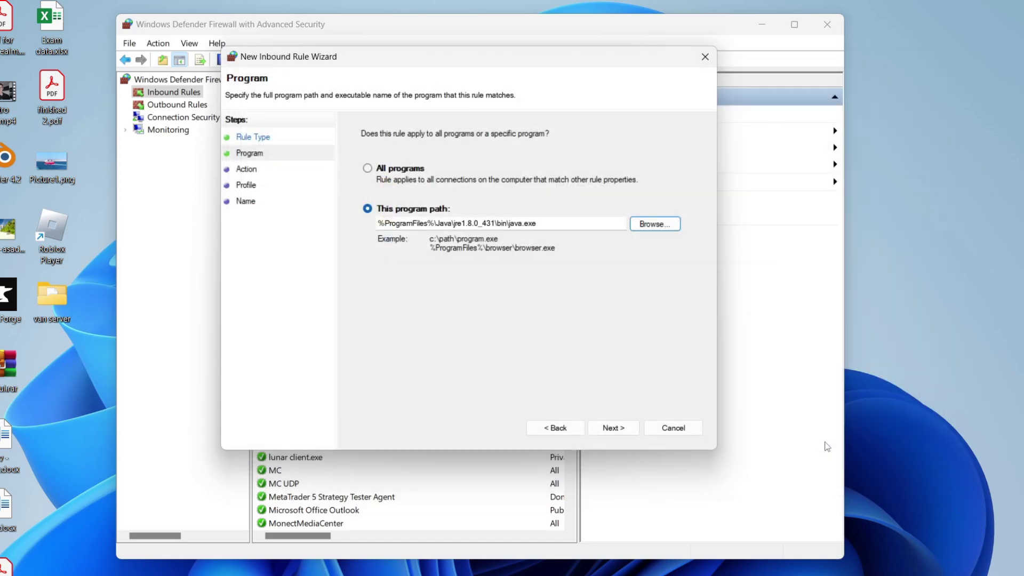
# - Keep Allow the connection and all three profiles, name the rule 'allow java', and finish
pyautogui.click(610, 426)
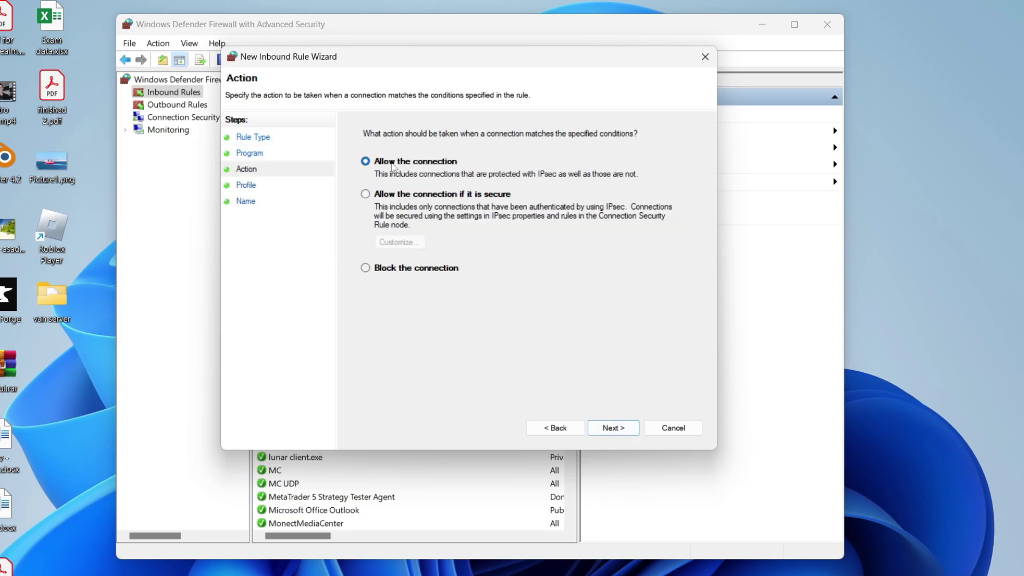
pyautogui.click(608, 426)
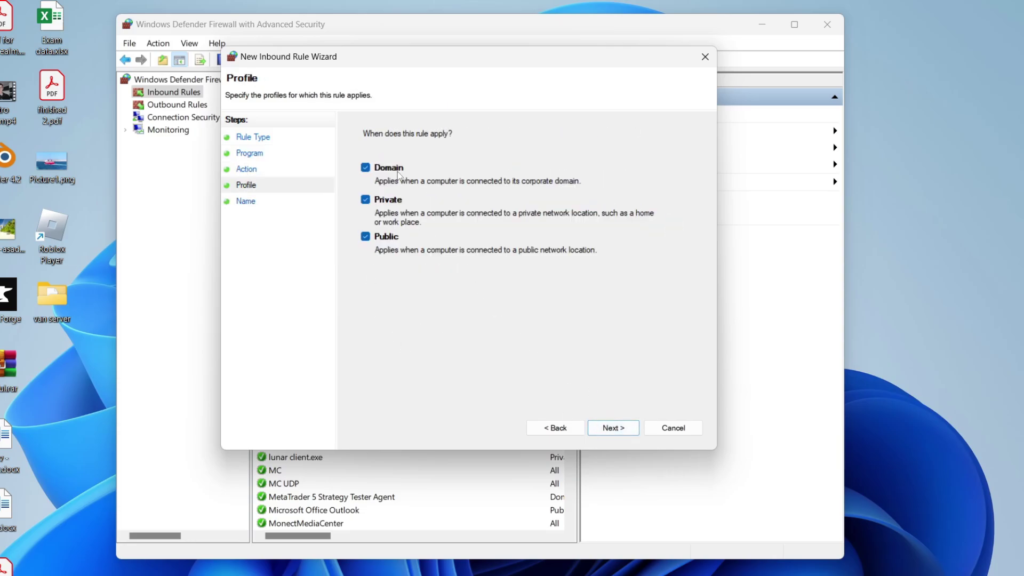
pyautogui.click(631, 428)
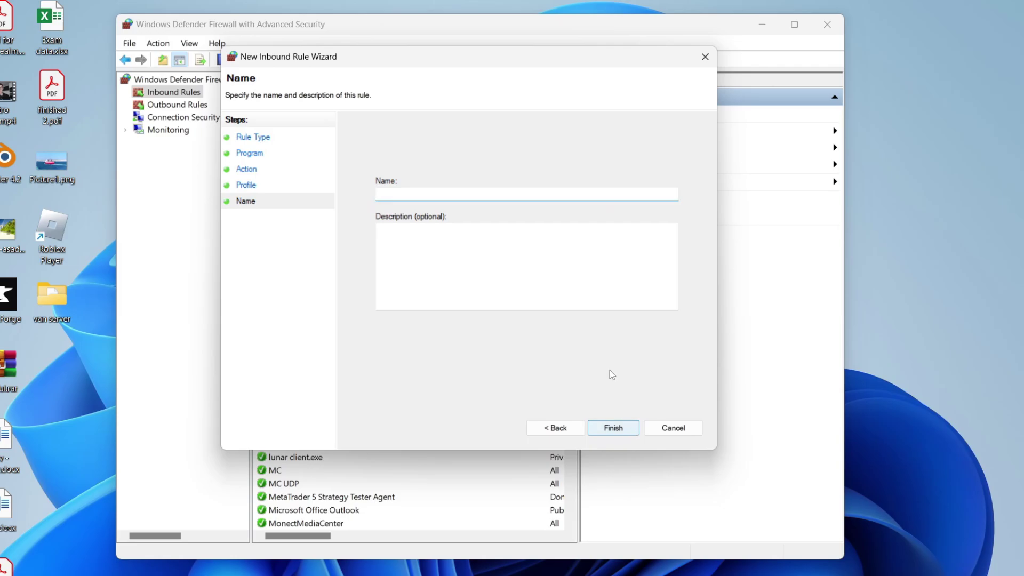
pyautogui.write('allow java')
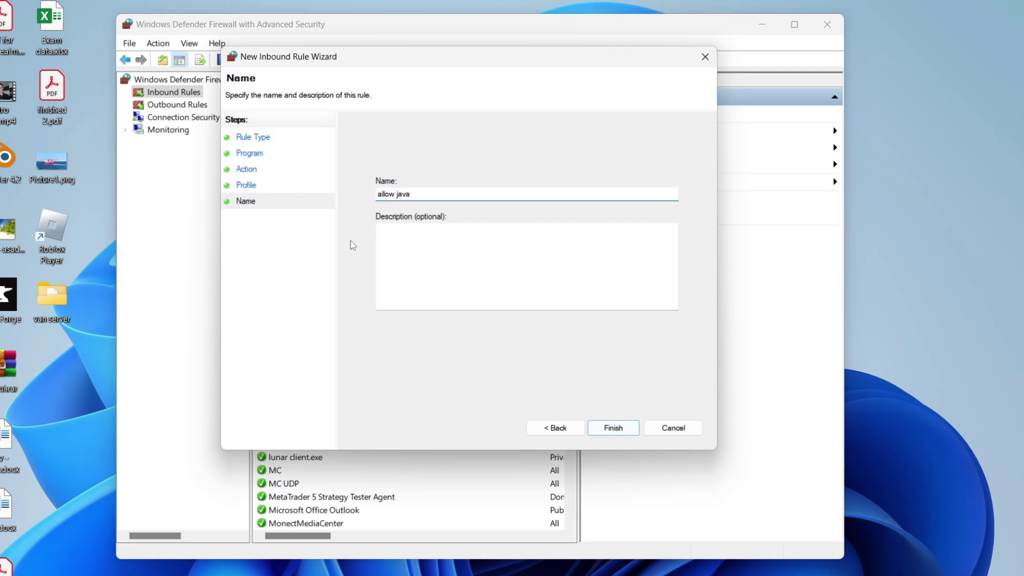
pyautogui.click(619, 430)
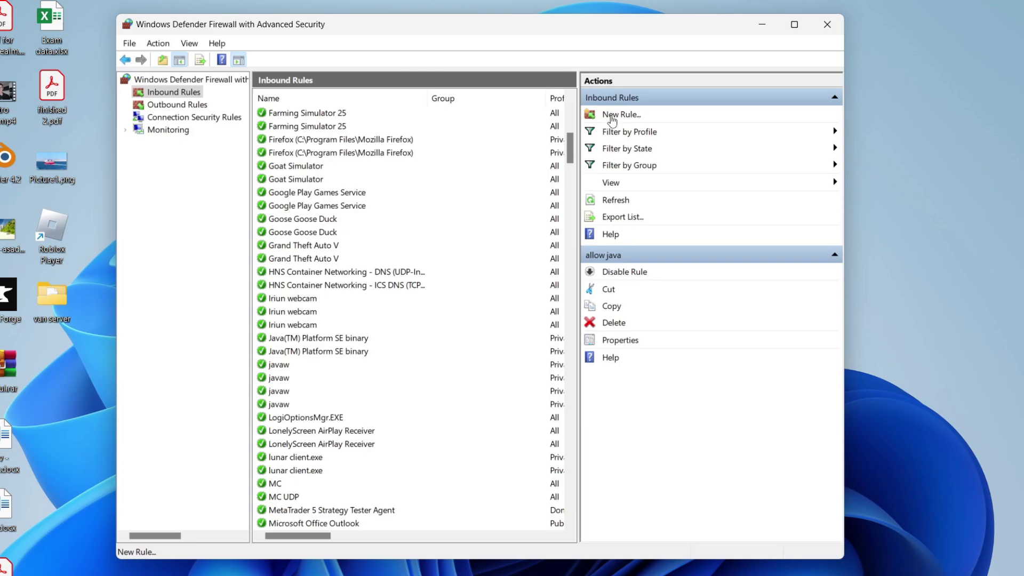
# - Start another Program inbound rule pointing at javaw.exe in jre1.8.0_431\bin
pyautogui.click(612, 115)
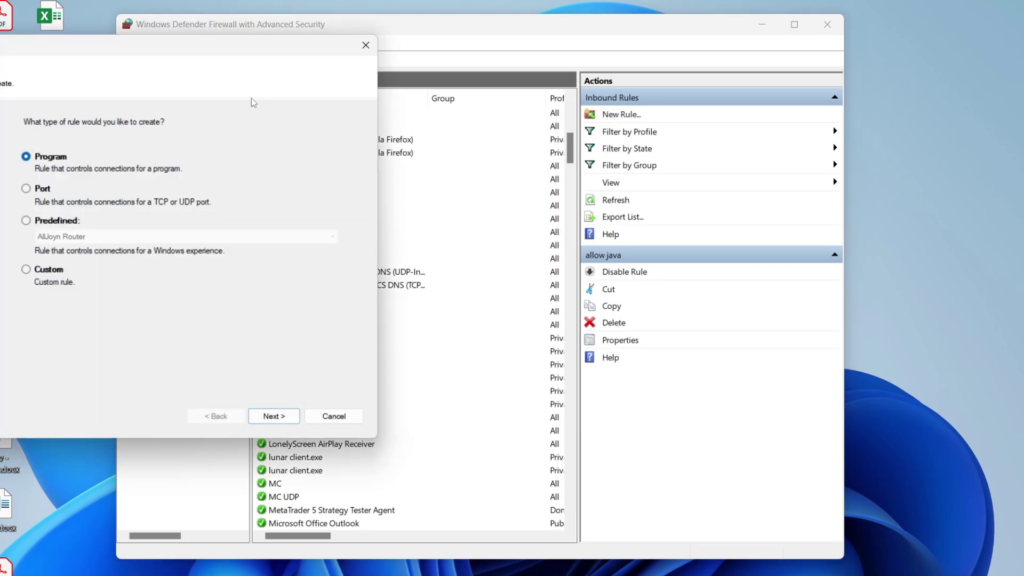
pyautogui.moveTo(201, 46); pyautogui.dragTo(573, 51)
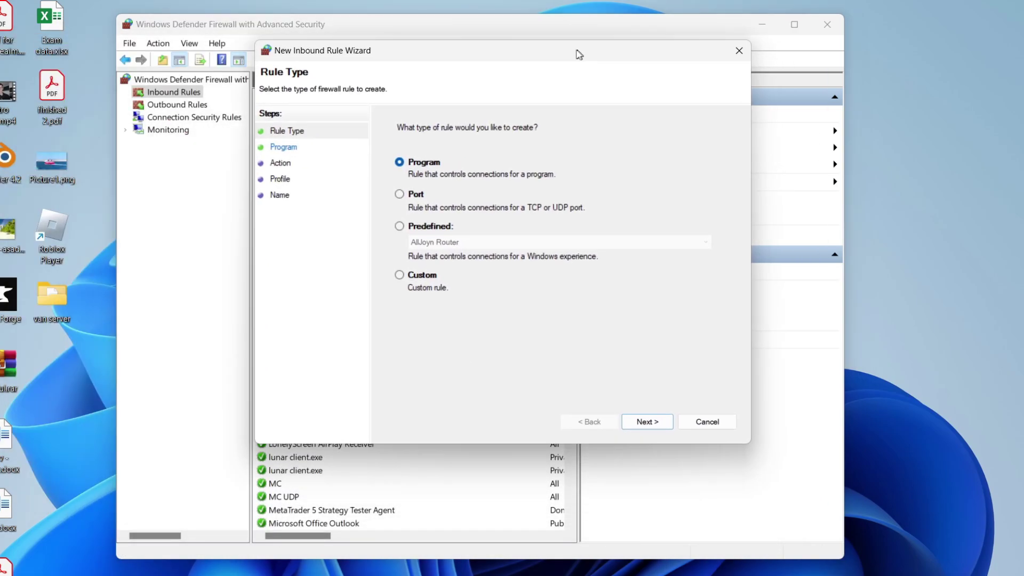
pyautogui.click(644, 426)
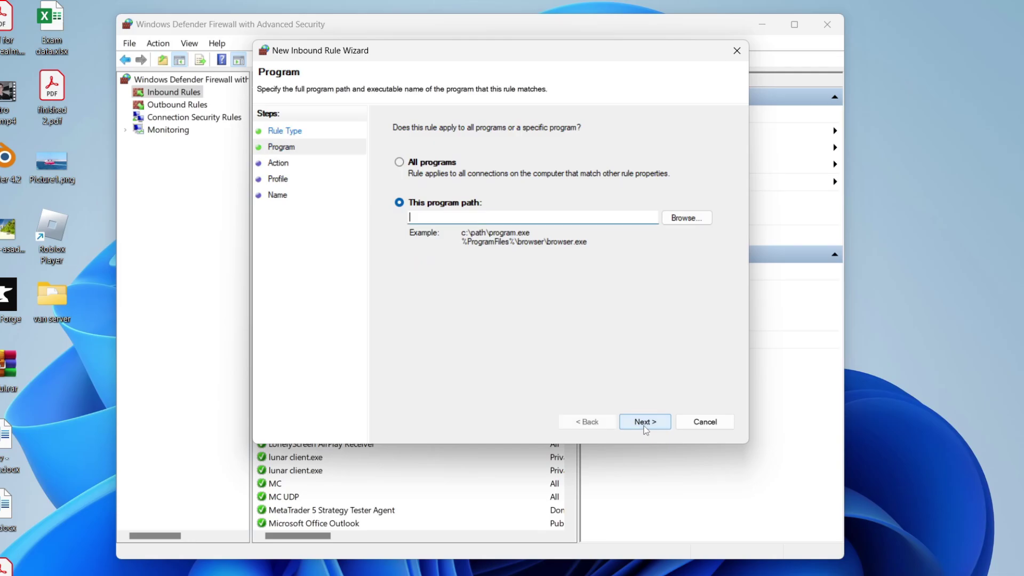
pyautogui.click(688, 218)
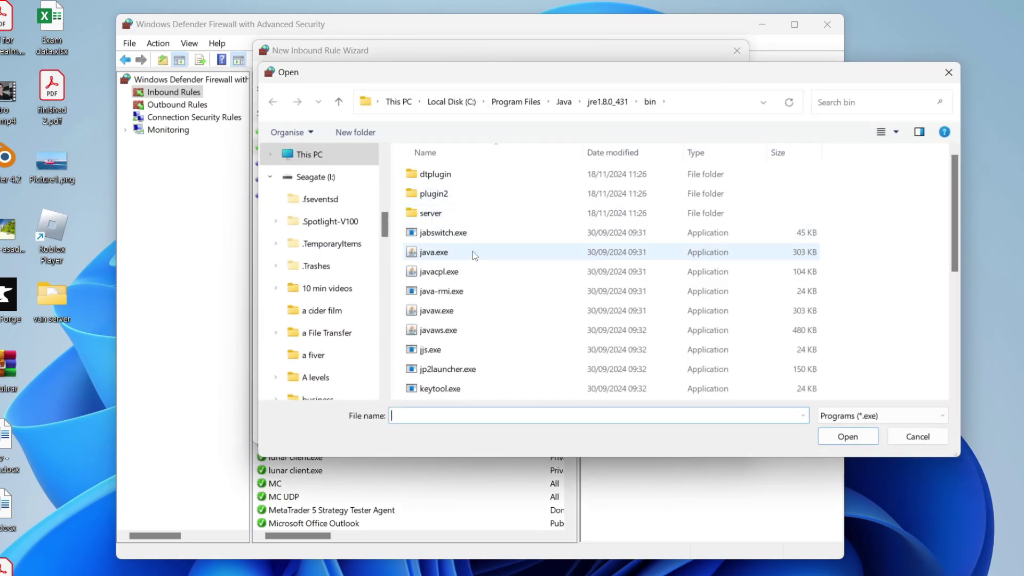
pyautogui.click(447, 313)
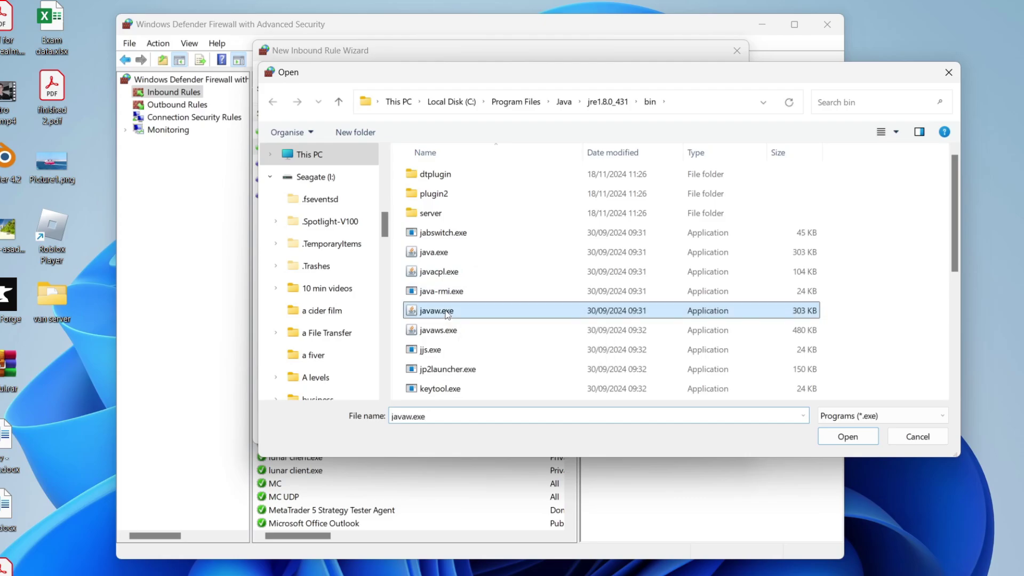
pyautogui.click(851, 435)
# - Keep Allow and all profiles, name the rule 'allow', and minimise the Control Panel firewall window
pyautogui.click(631, 422)
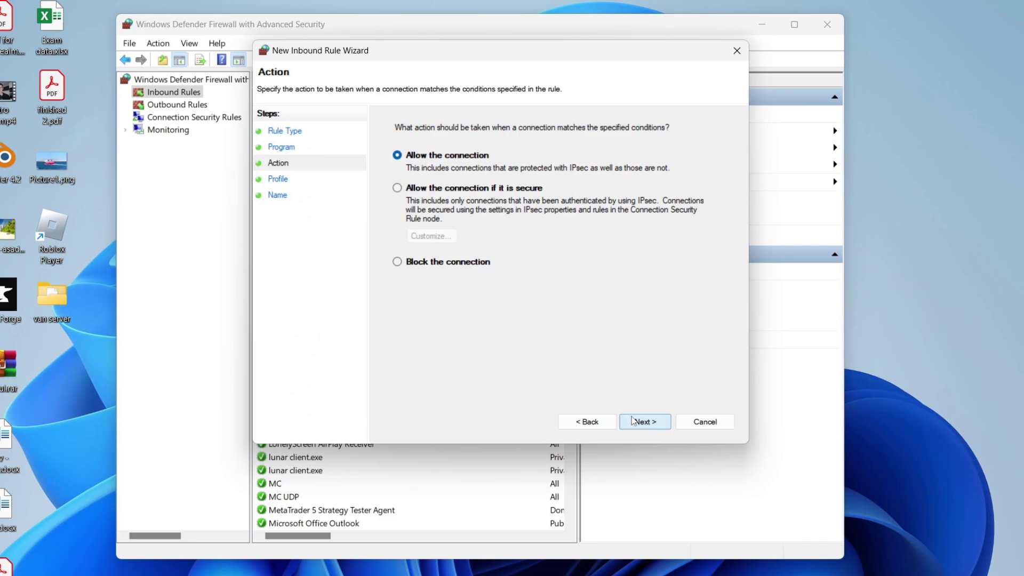
pyautogui.click(646, 423)
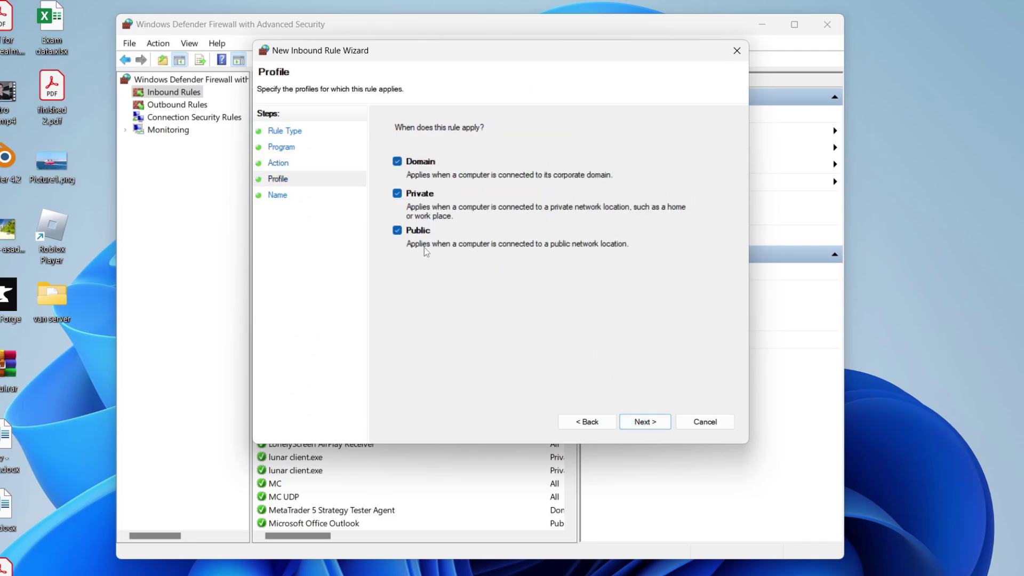
pyautogui.click(648, 421)
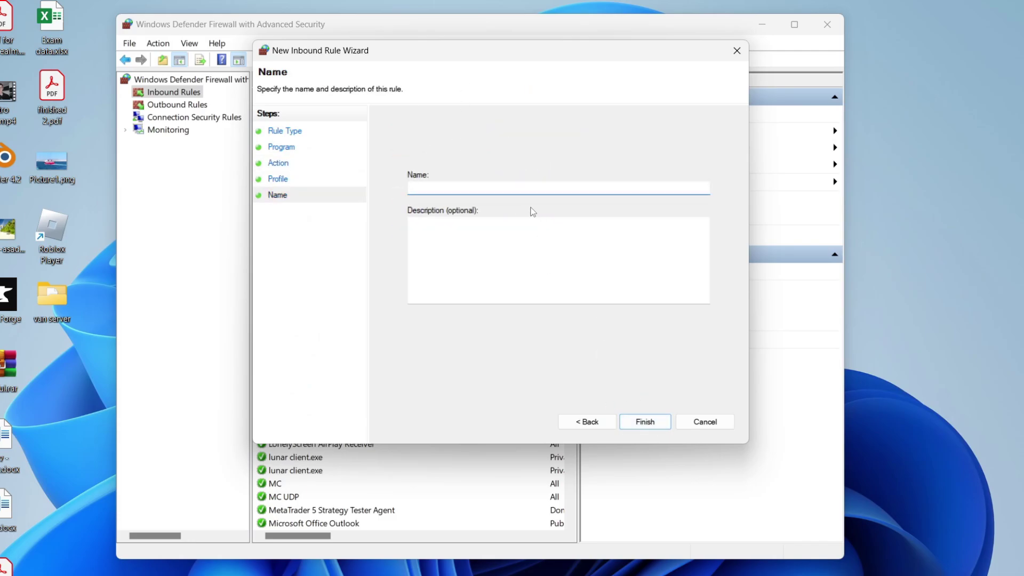
pyautogui.write('allow')
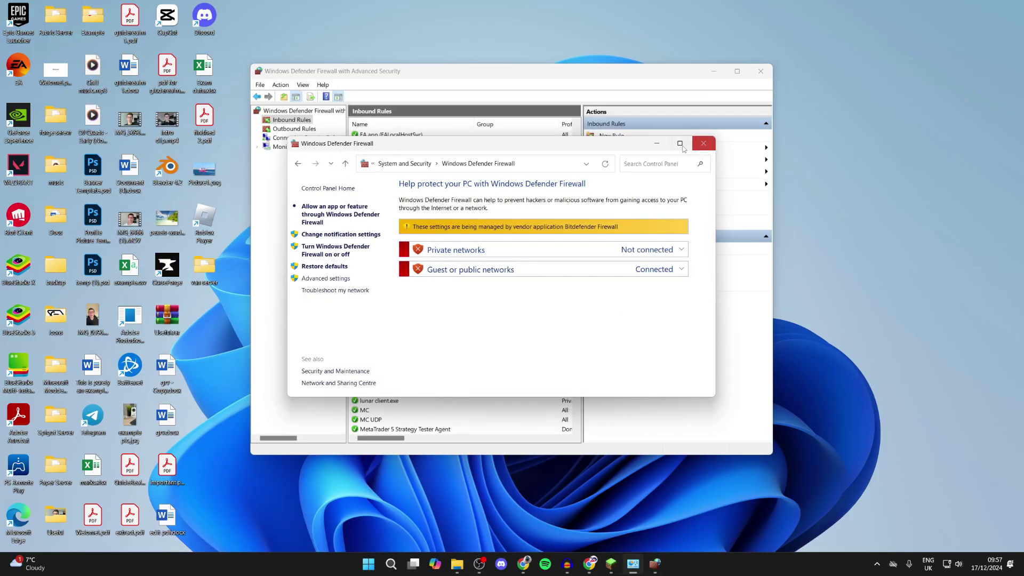
pyautogui.click(657, 143)
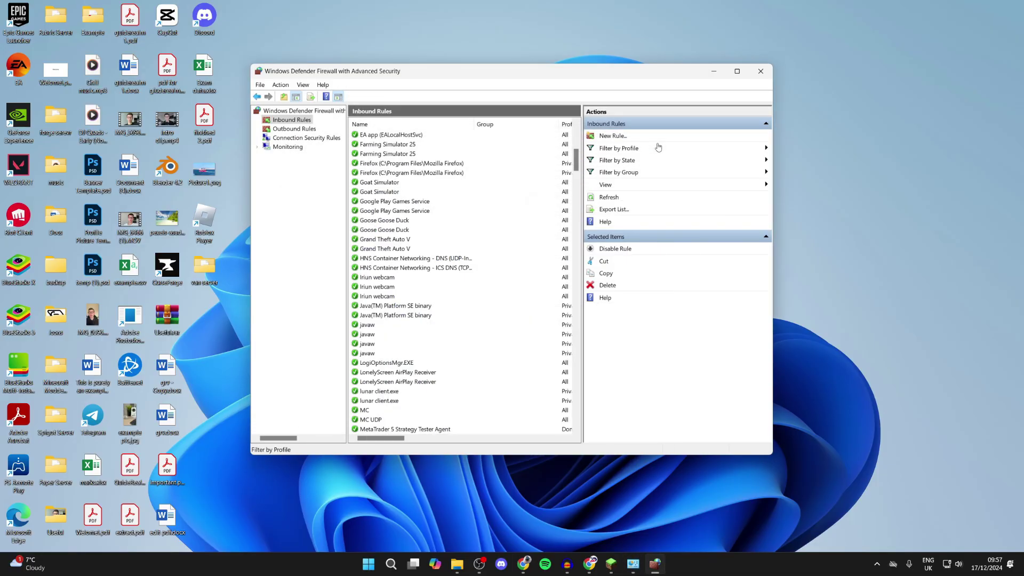